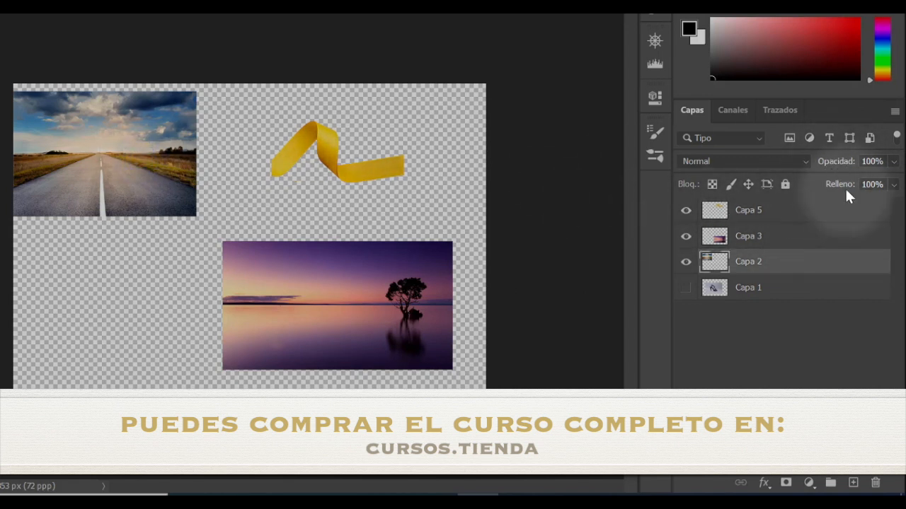
Add an empty layer above Capa 2 and delete that layer again.
click(854, 484)
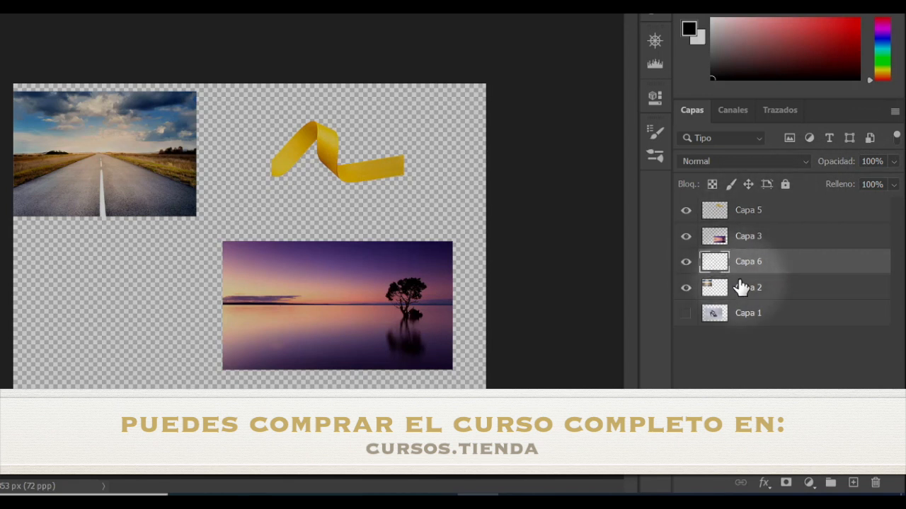
key(Delete)
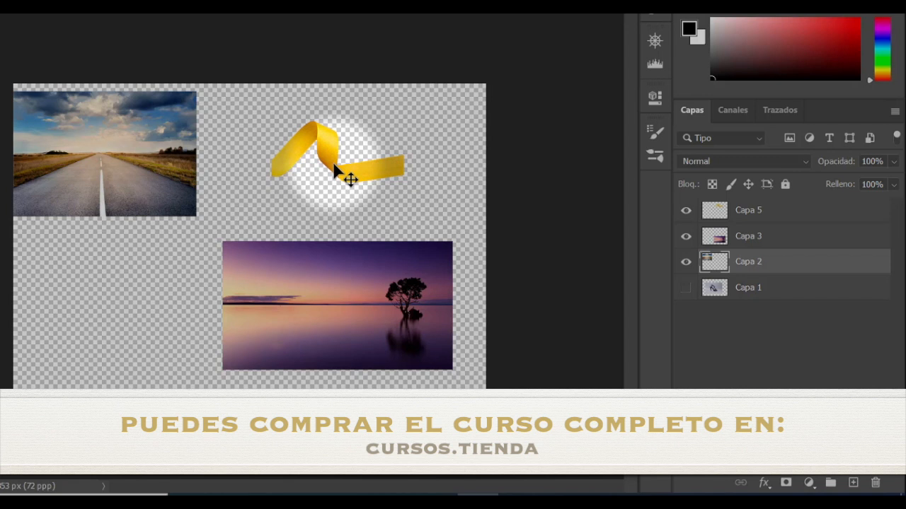
Move the yellow ribbon slightly down and to the right, and bring up its Free Transform box without resizing it.
drag(335, 167, 333, 178)
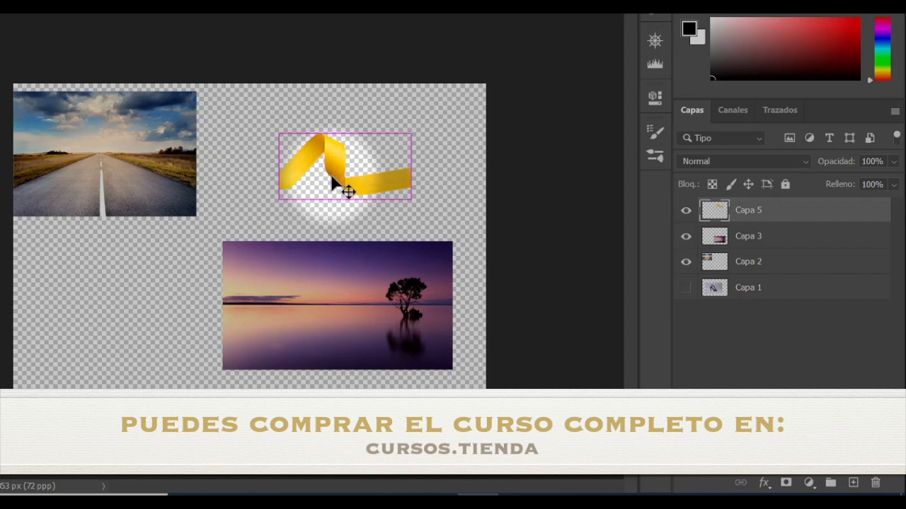
key(ctrl+t)
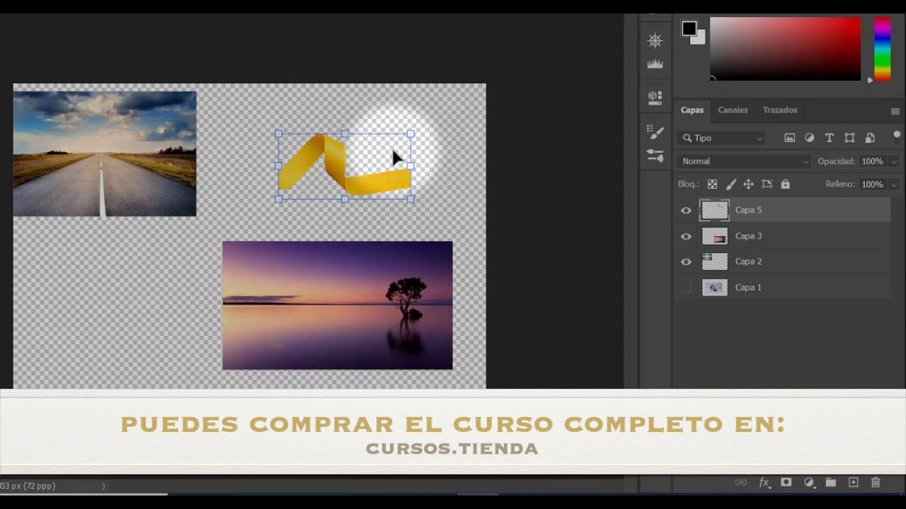
double_click(371, 150)
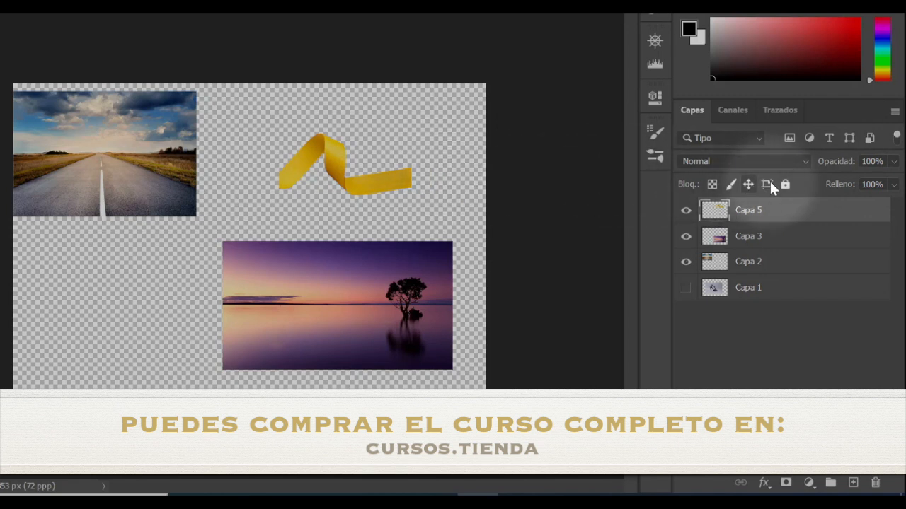
Lower the opacity of the road photo's layer, Capa 2, to 66%.
click(138, 155)
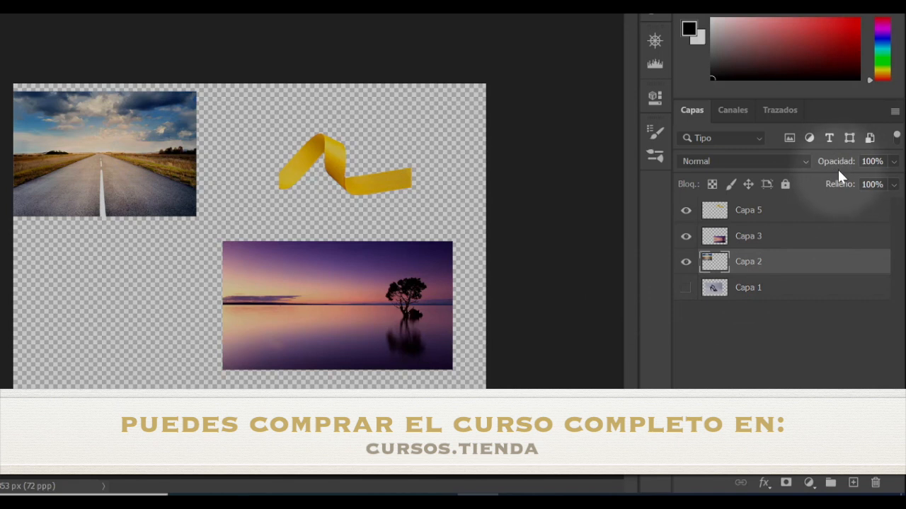
drag(840, 169, 810, 170)
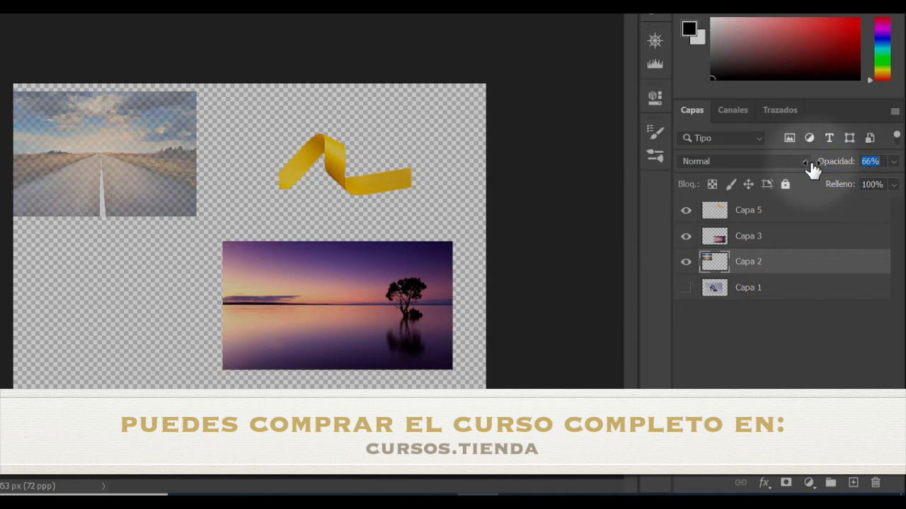
Bring Capa 2 to the top of the layer stack and move the road photo so it overlaps the yellow ribbon.
drag(93, 164, 166, 221)
drag(762, 269, 765, 231)
mouse_move(201, 207)
mouse_down()
mouse_move(259, 240)
mouse_move(207, 203)
mouse_up()
drag(742, 243, 754, 205)
drag(242, 206, 259, 182)
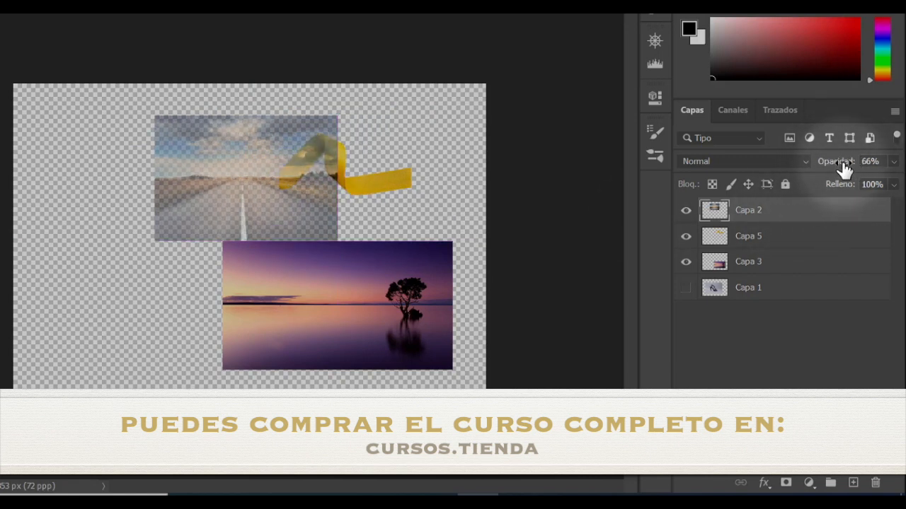
Restore the road photo layer's opacity to 100% and reduce it to 50%.
drag(844, 166, 865, 170)
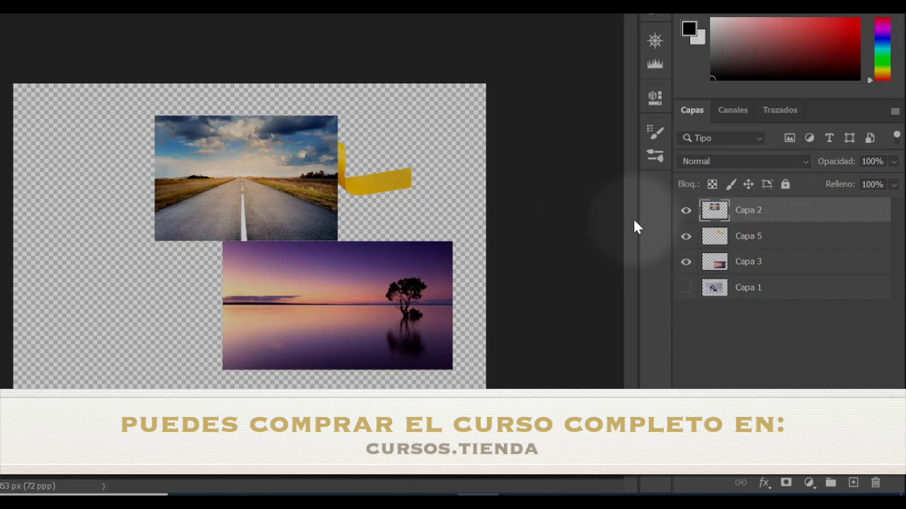
double_click(872, 162)
text(50)
key(Return)
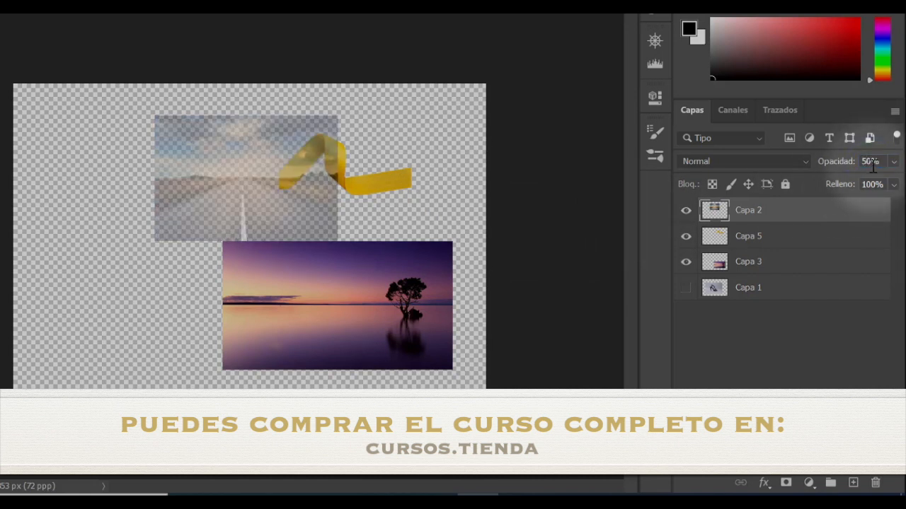
Set the road photo layer's opacity to 25% and raise it to 75%.
double_click(872, 161)
text(25)
key(Return)
double_click(867, 162)
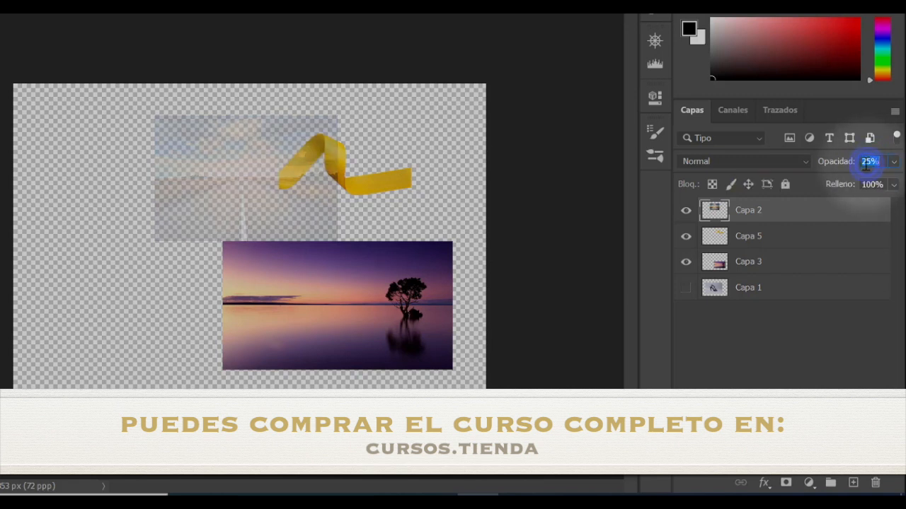
text(75)
key(Return)
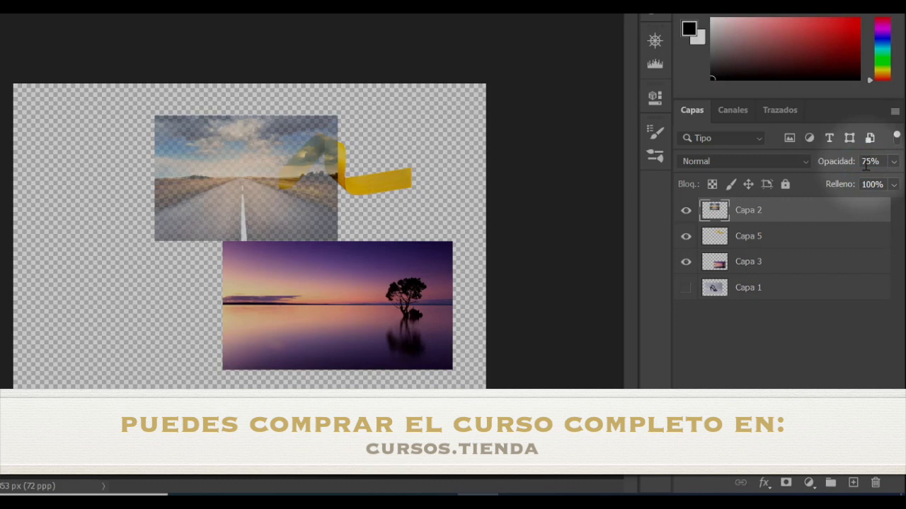
Set the opacity of Capa 2 to 100%.
double_click(865, 162)
text(100)
key(Return)
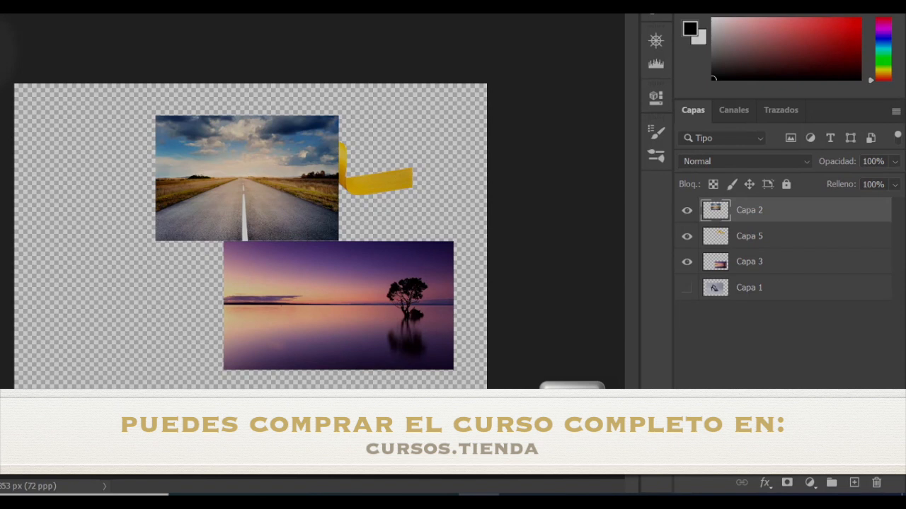
Try opacities of 10%, 60%, 80% and 56% on Capa 2 and return it to 100%.
key(1)
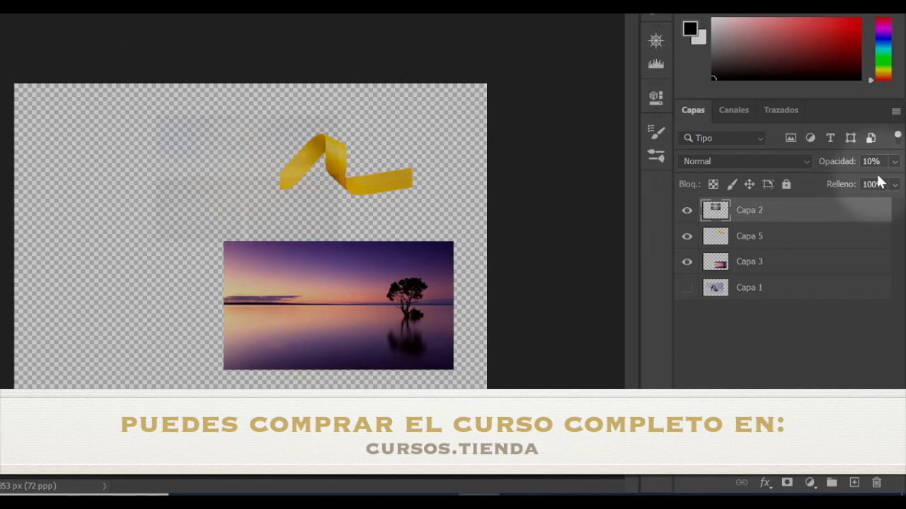
key(2)
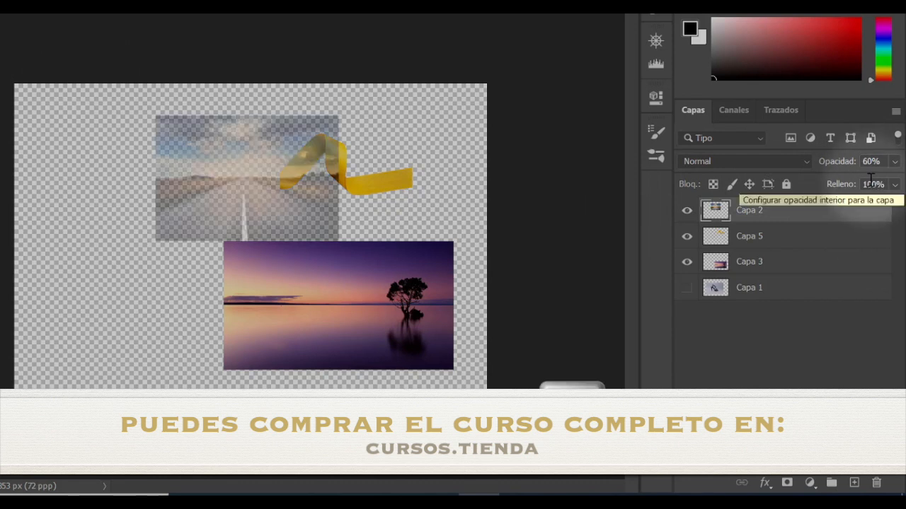
key(8)
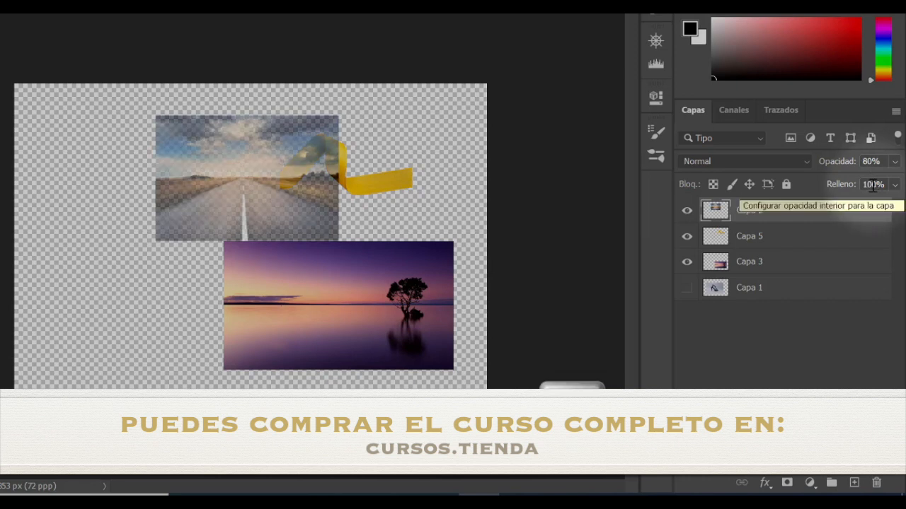
key(0)
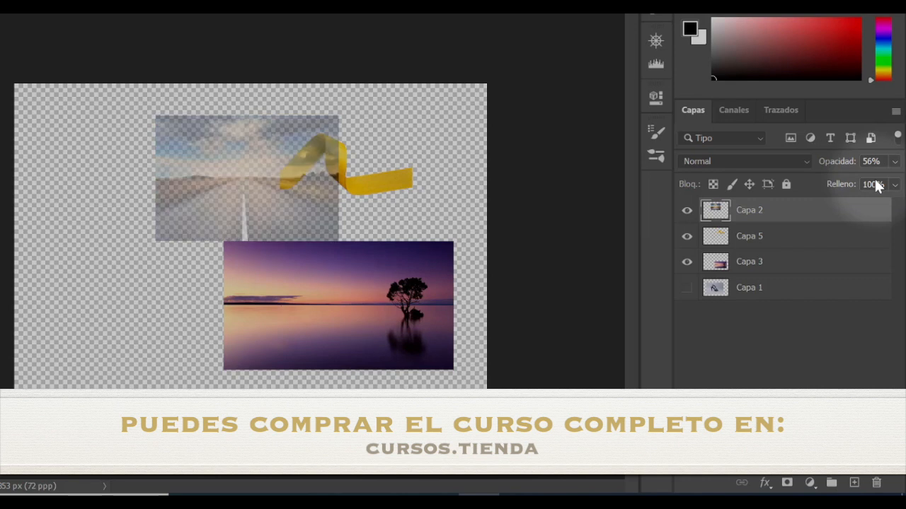
key(0)
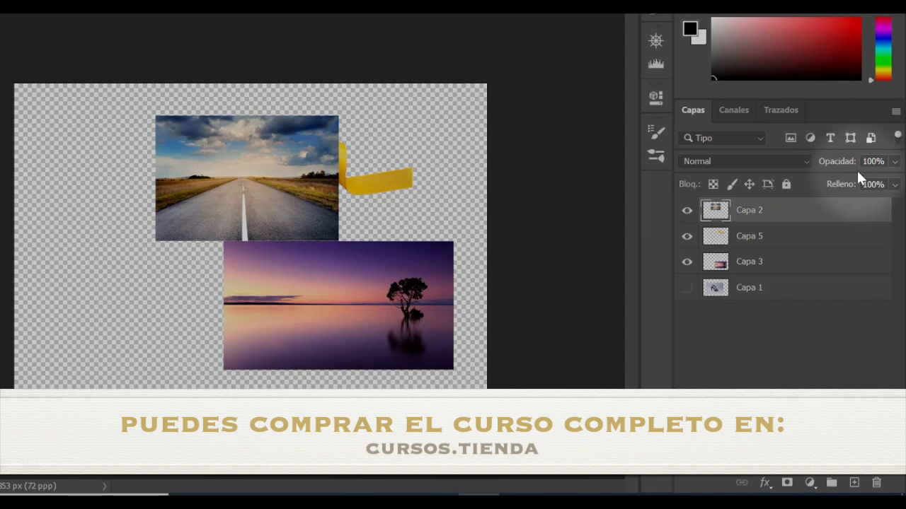
Move the road photo left, clear of the other images, and shift the yellow ribbon slightly down and to the right.
drag(209, 168, 89, 172)
mouse_move(358, 184)
mouse_down()
mouse_move(349, 171)
mouse_move(349, 184)
mouse_up()
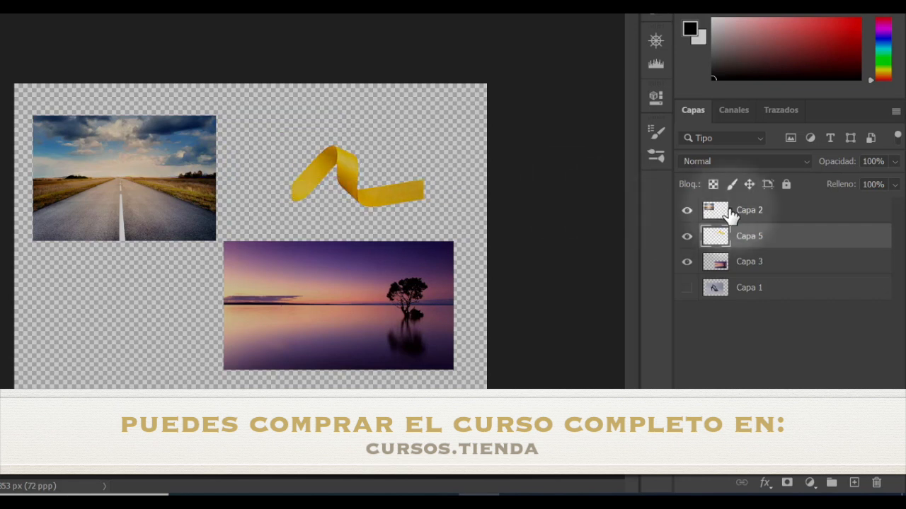
Vary the opacity and the fill of the ribbon's layer, Capa 5, ending with both at 100%.
drag(837, 162, 859, 171)
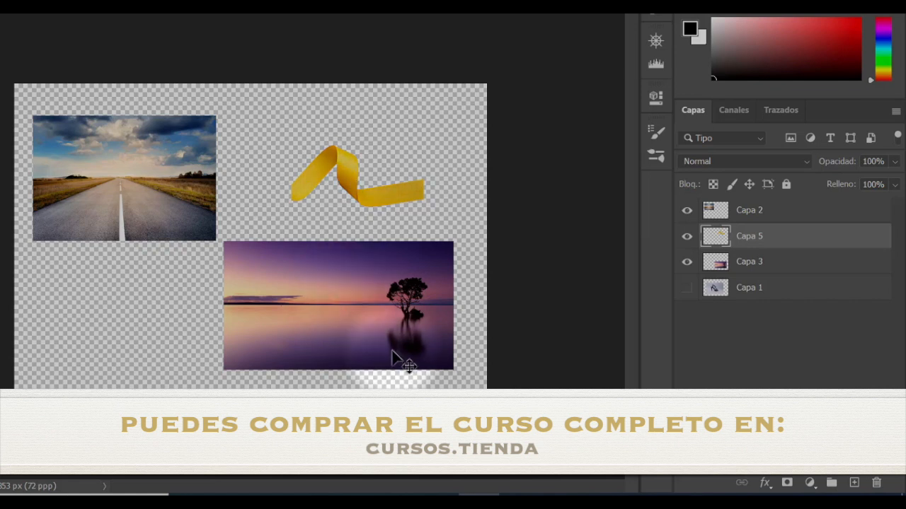
drag(842, 190, 871, 192)
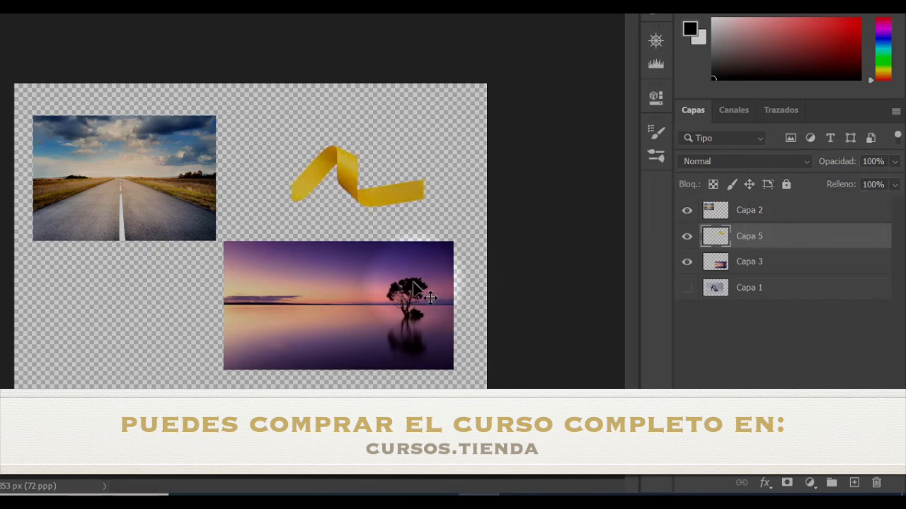
Scale the sunset photo on Capa 3 up toward the canvas's upper-left corner, to about 1160 × 650 px.
click(341, 281)
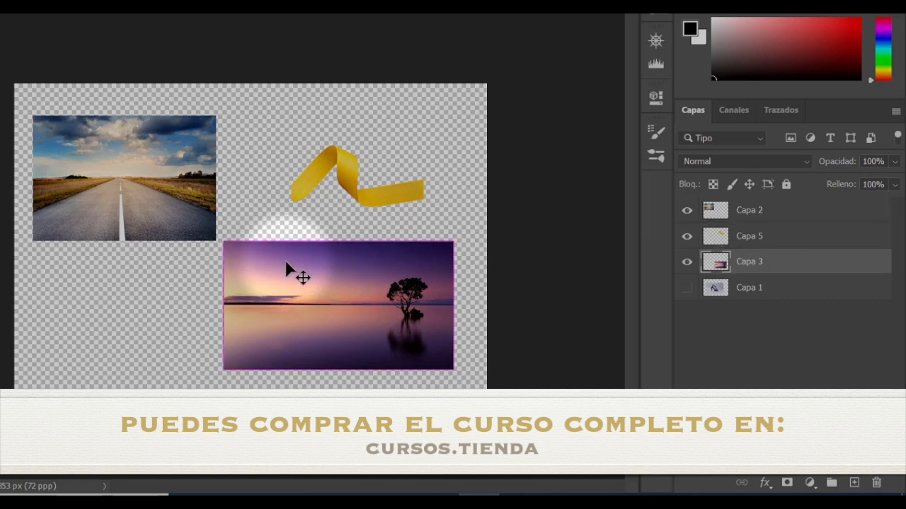
key(ctrl+t)
drag(224, 240, 32, 113)
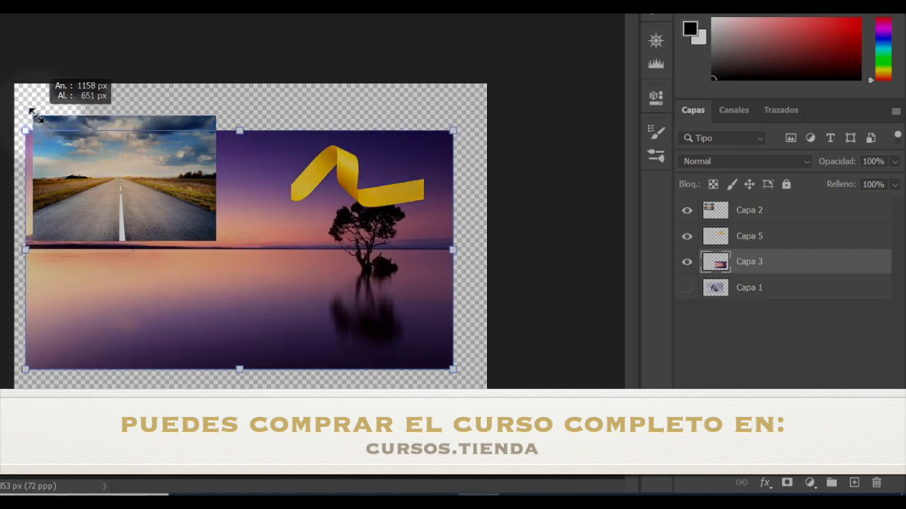
Hide Capa 5 and Capa 2, and move the sunset photo slightly up and right to center it across the canvas.
click(687, 236)
click(686, 211)
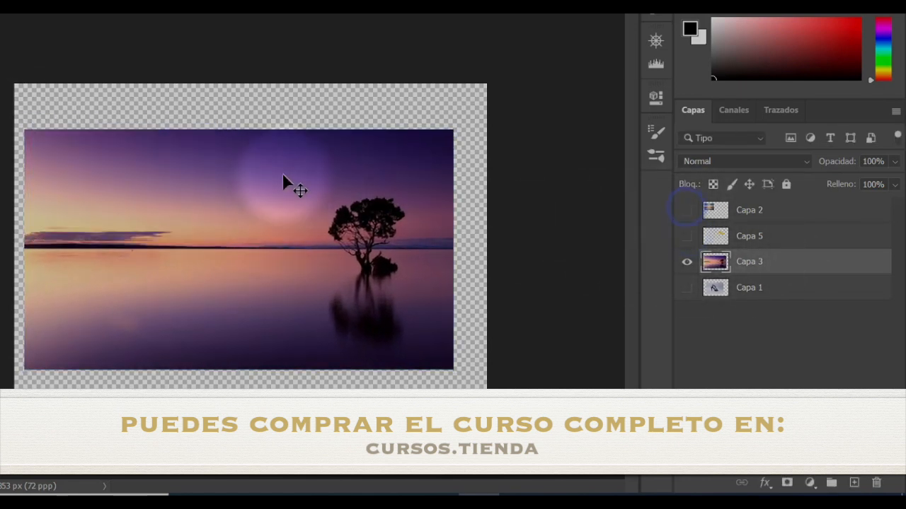
drag(179, 167, 190, 155)
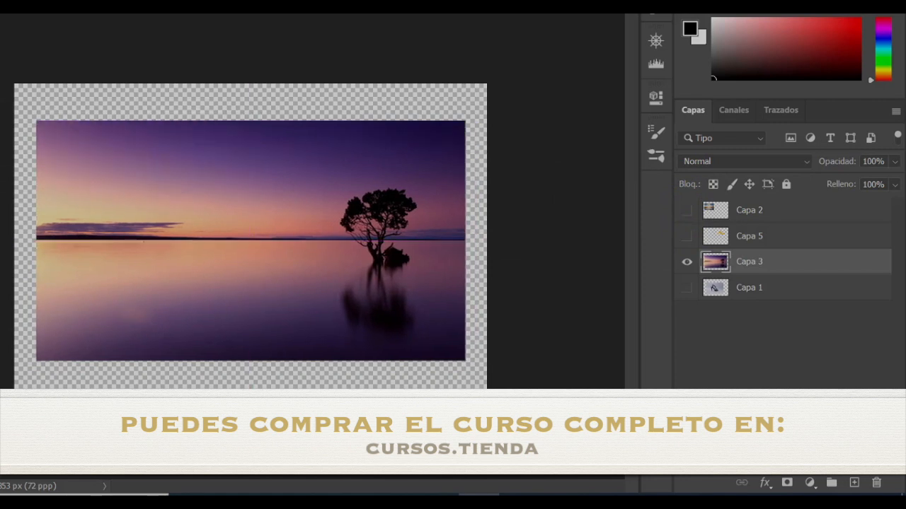
Add the paragraph text "prueba de capa" over the sunset photo, enlarge it and widen its box so it fits on one line.
drag(128, 183, 310, 239)
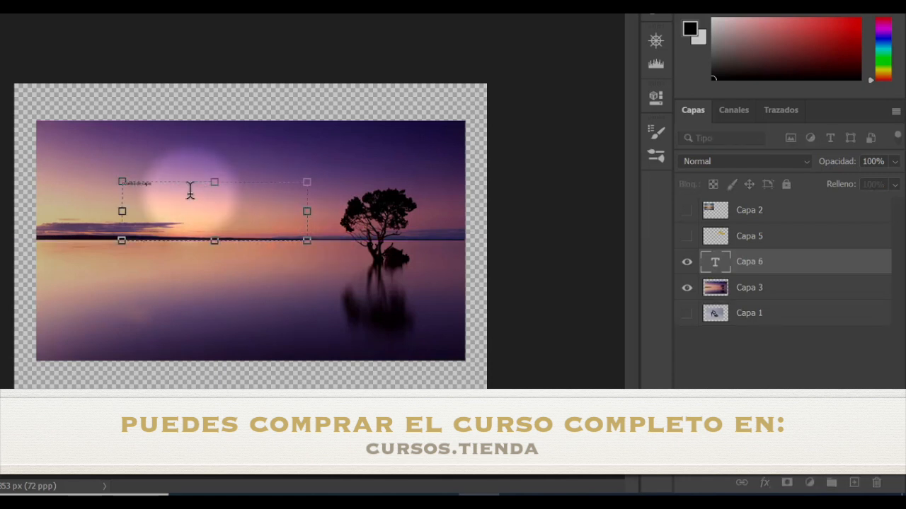
drag(161, 188, 79, 186)
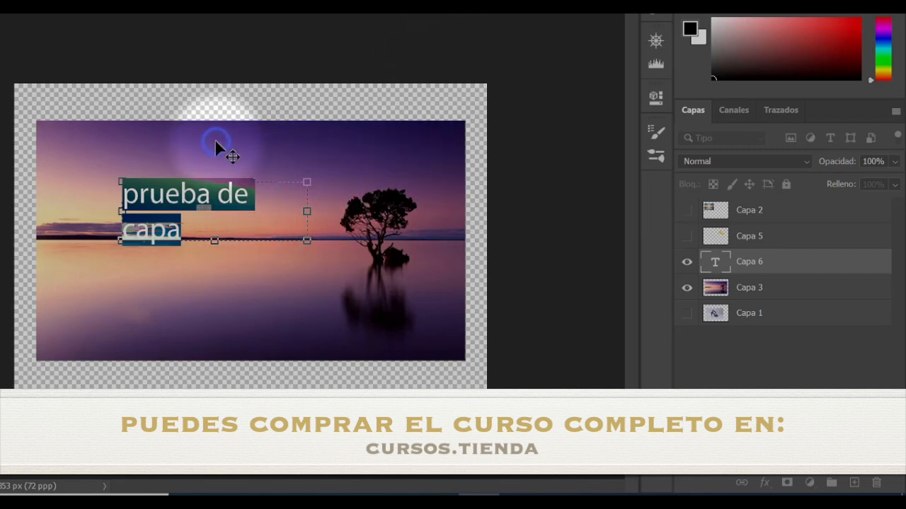
drag(307, 210, 398, 211)
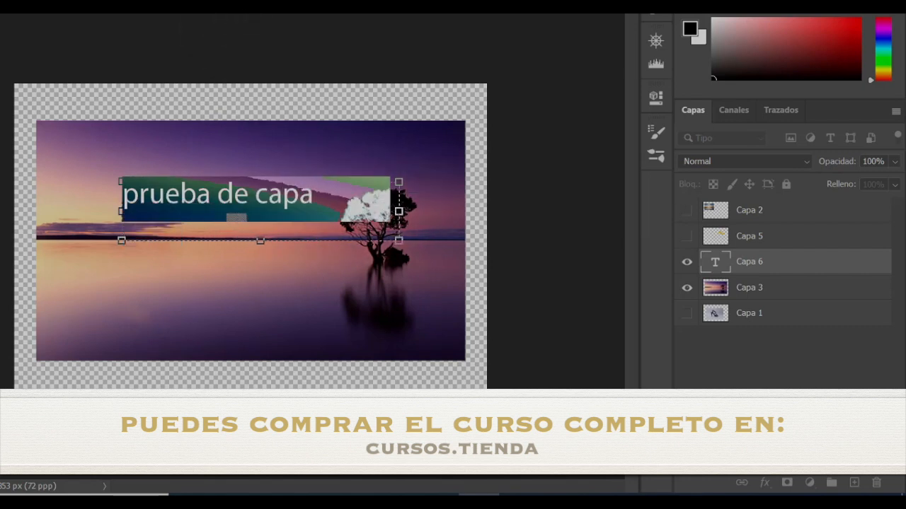
drag(398, 240, 494, 262)
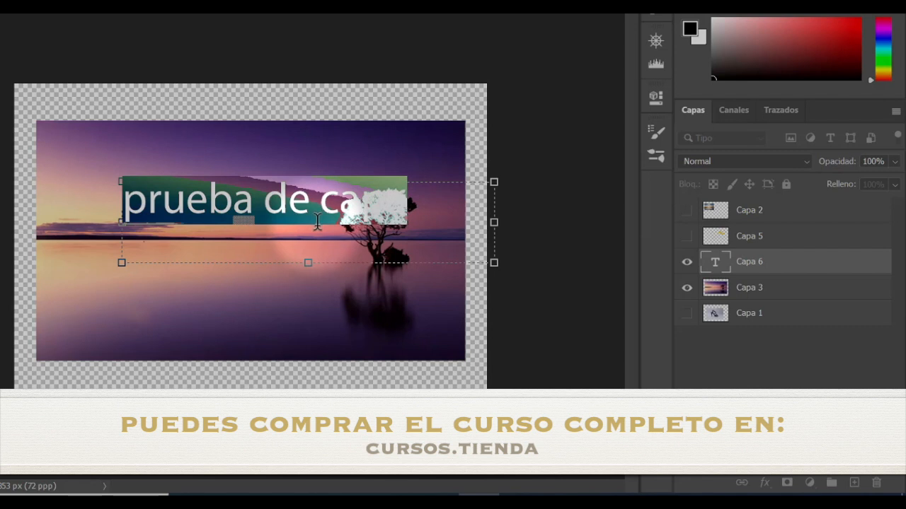
key(ctrl+Return)
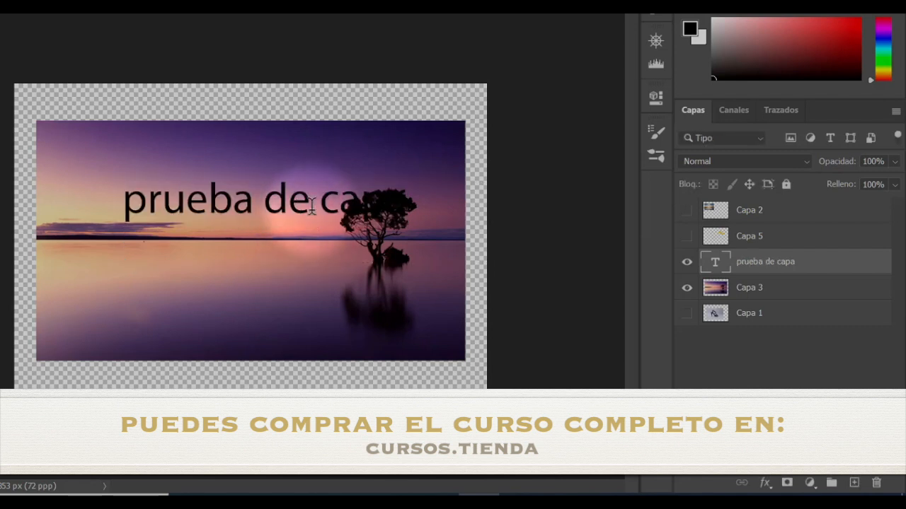
Move the "prueba de capa" text to the sky in the sunset photo's upper-left area, leaving its wording unedited.
drag(292, 212, 213, 170)
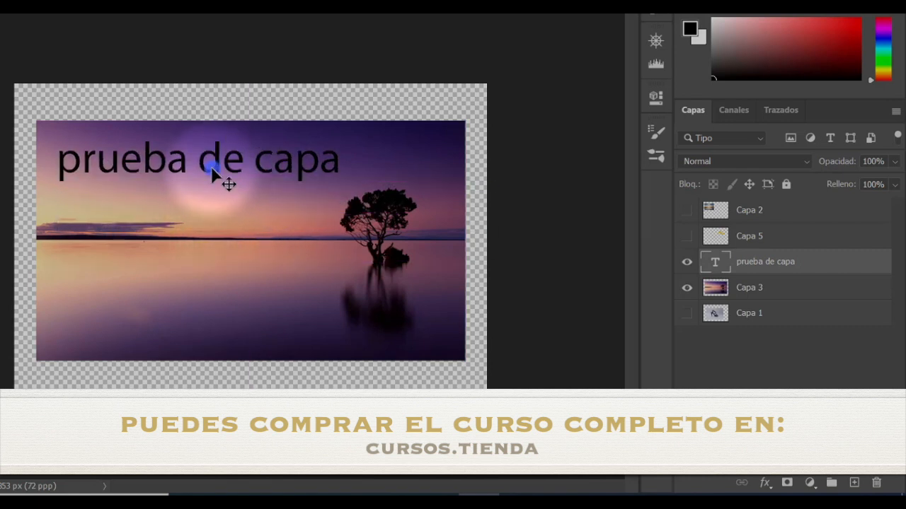
double_click(213, 173)
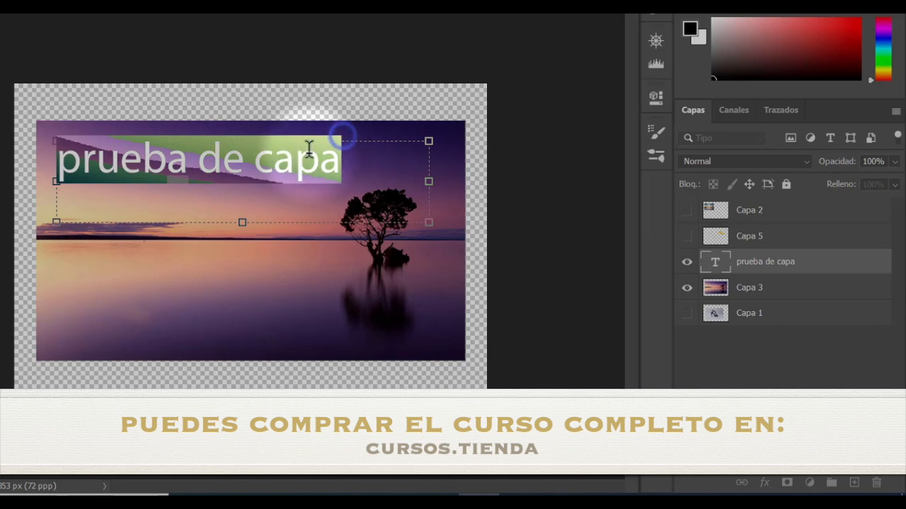
click(342, 135)
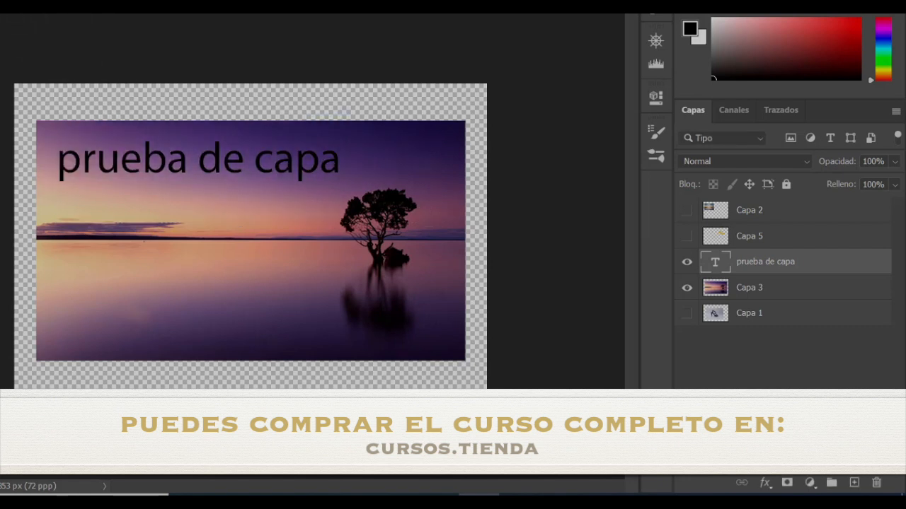
key(alt+i)
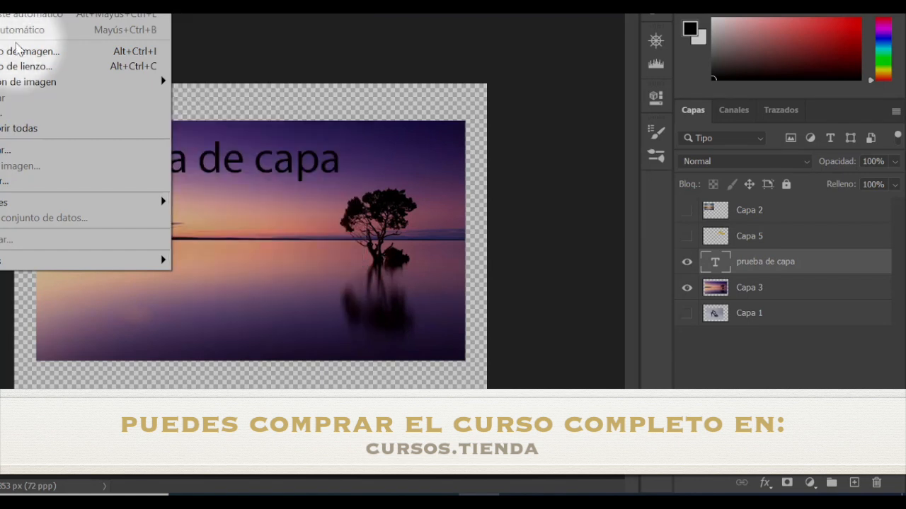
mouse_move(25, 82)
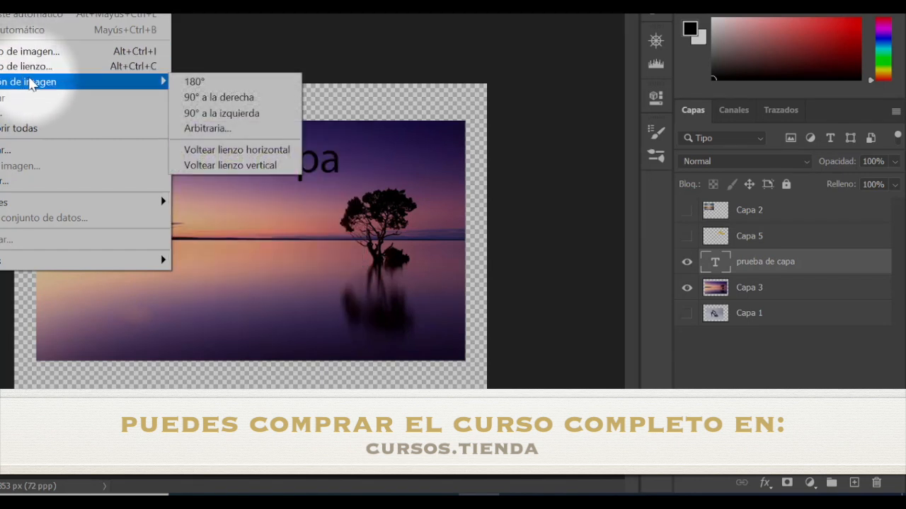
mouse_move(28, 14)
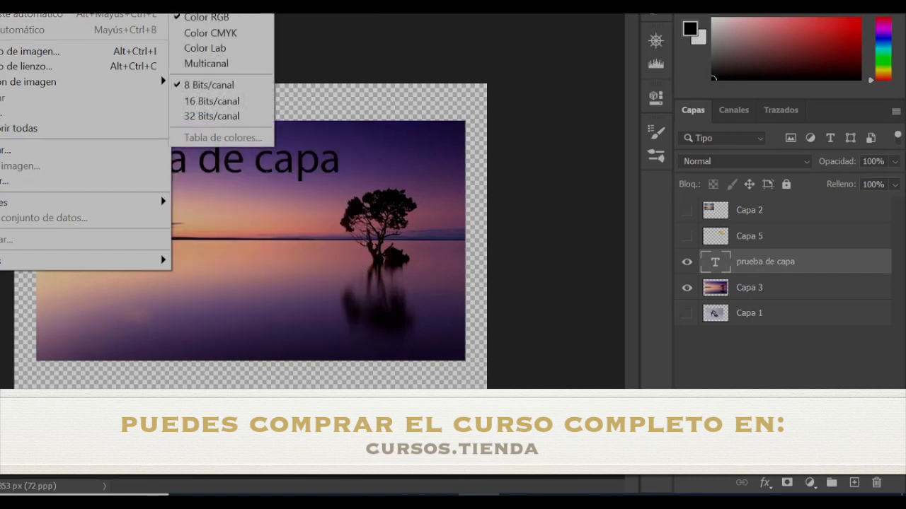
click(389, 190)
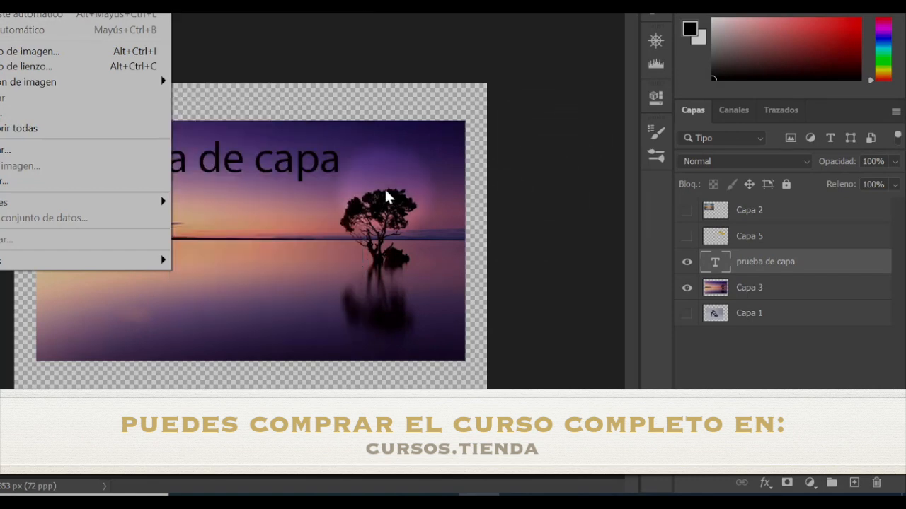
Add a drop shadow (Sombra paralela) to the "prueba de capa" text layer, with size 29 px and distance 57 px.
click(821, 261)
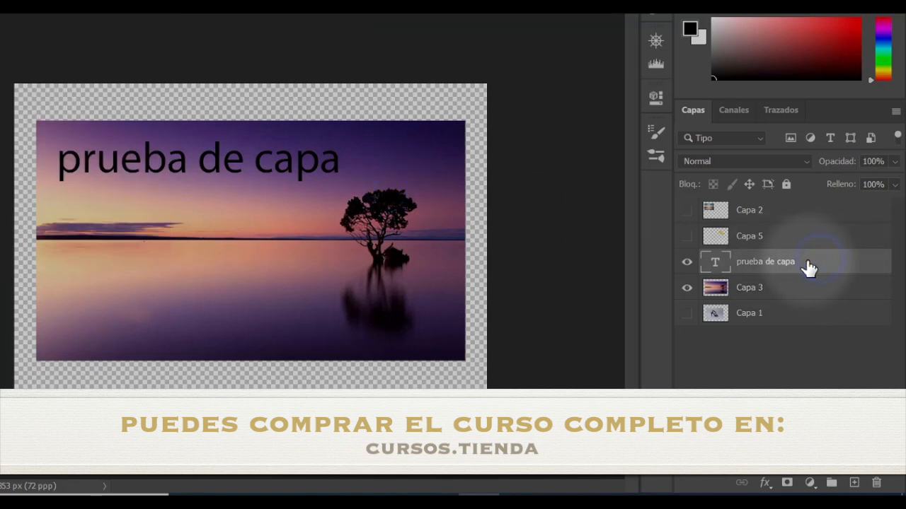
double_click(796, 264)
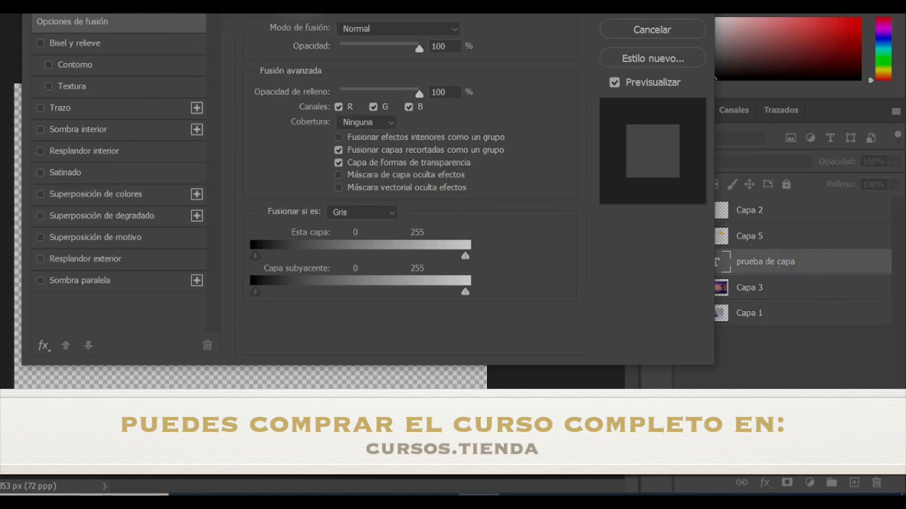
drag(150, 1, 301, 50)
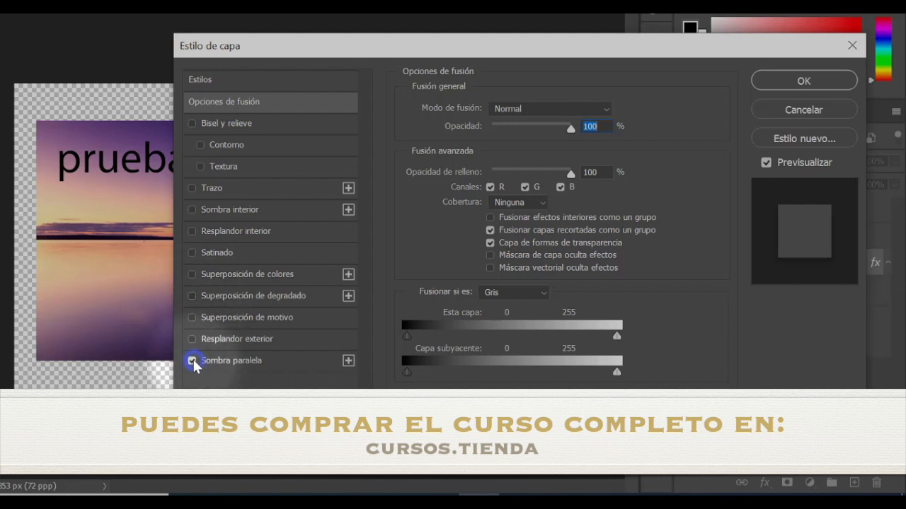
click(244, 365)
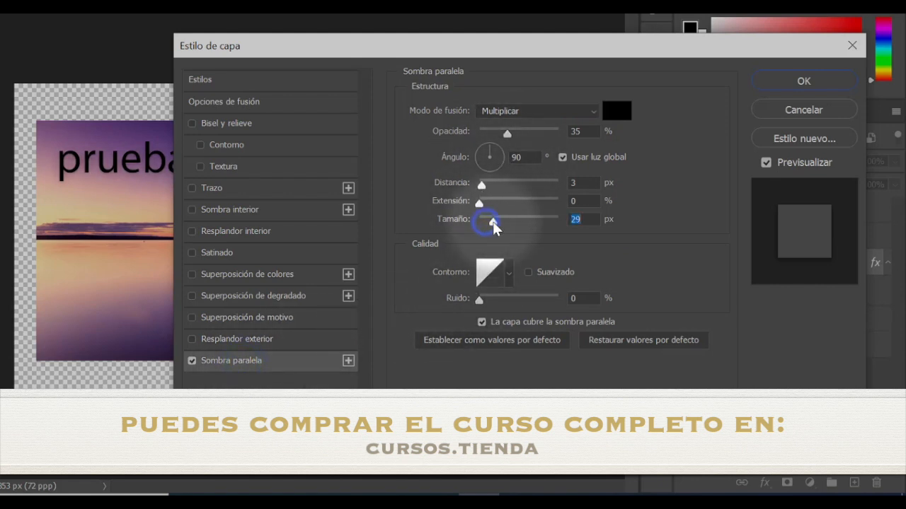
drag(485, 186, 493, 187)
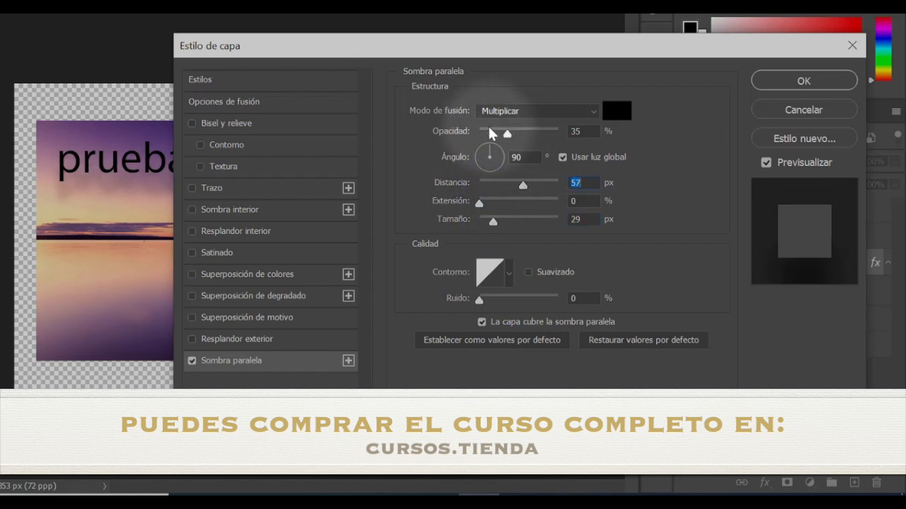
Set the drop shadow to Normal blend mode, 100% opacity, 9% spread and 39 px distance, and apply the layer style.
click(509, 111)
click(511, 85)
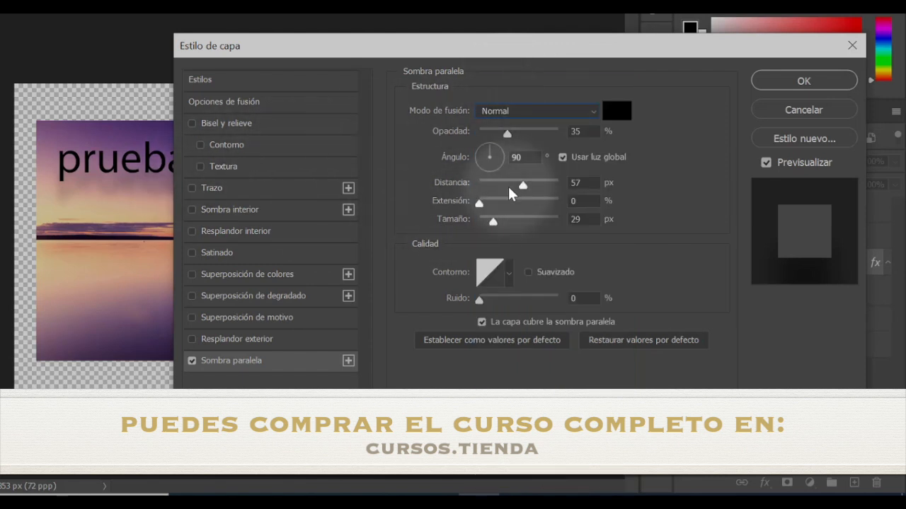
drag(507, 134, 563, 137)
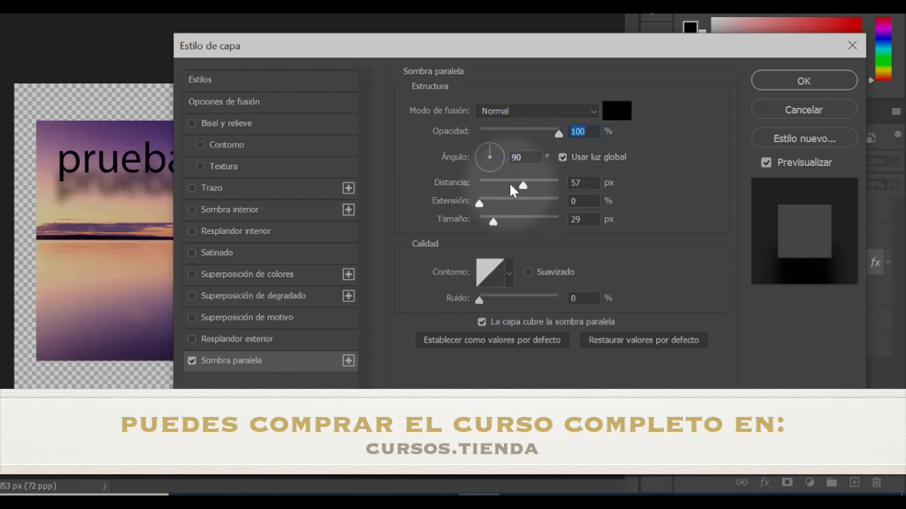
drag(479, 203, 513, 190)
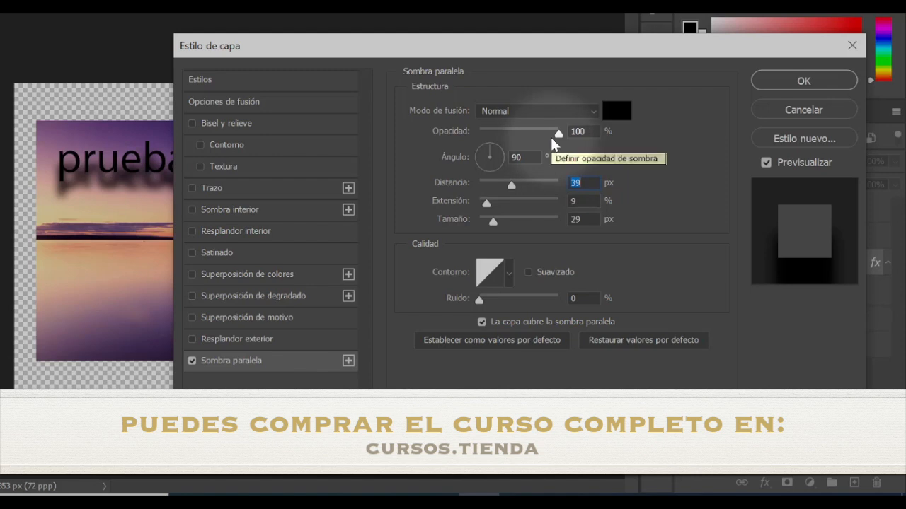
click(797, 82)
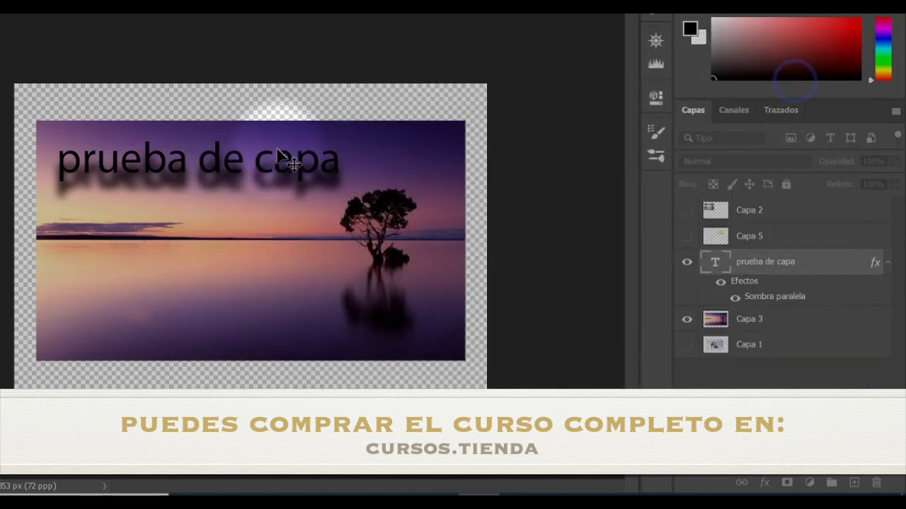
Move the "prueba de capa" text slightly down in the sky and lower its layer fill to 0%.
drag(256, 181, 307, 203)
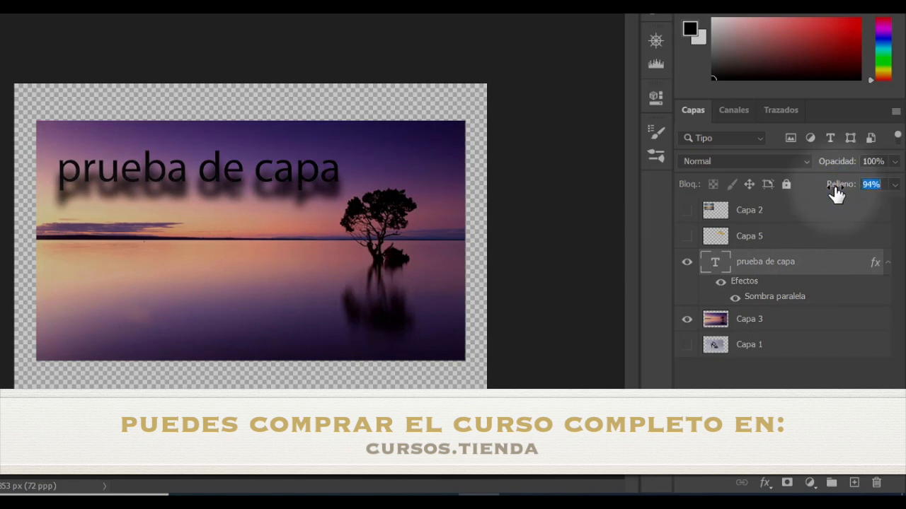
drag(832, 192, 754, 197)
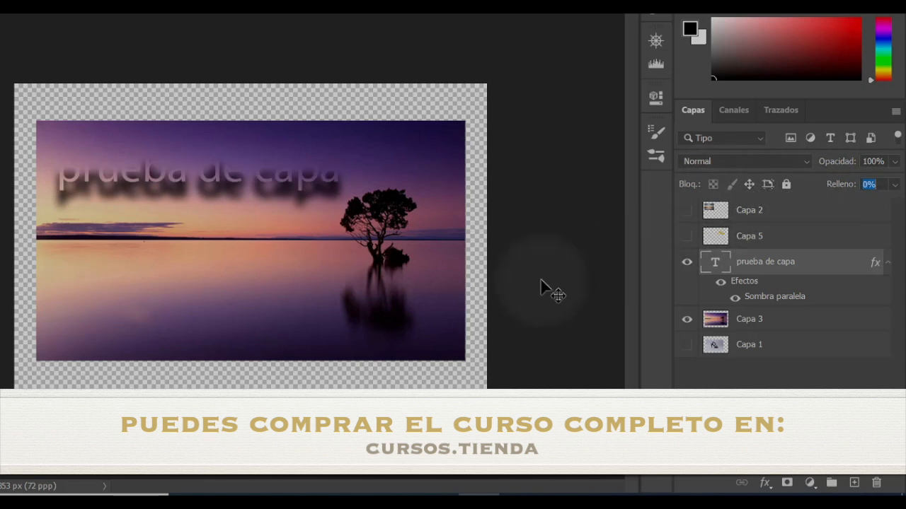
mouse_move(178, 183)
mouse_down()
mouse_move(179, 193)
mouse_move(181, 184)
mouse_up()
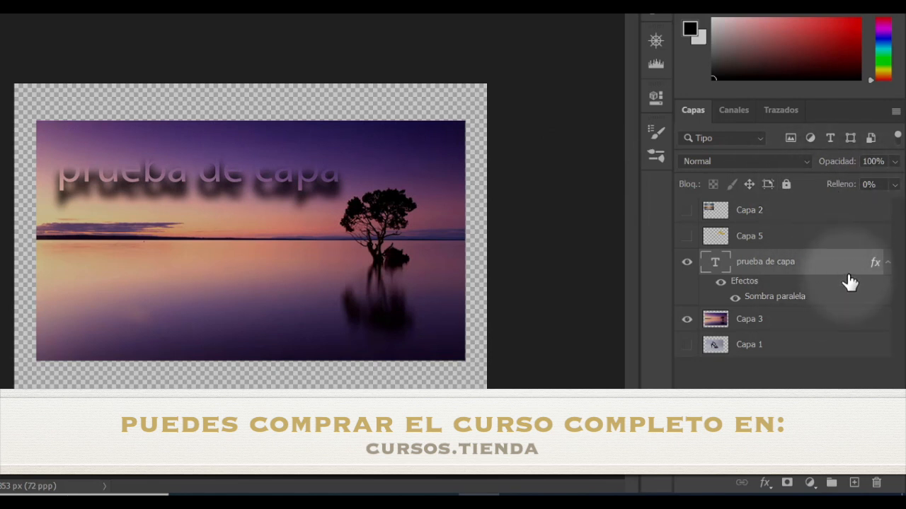
Raise the "prueba de capa" layer's fill back to 100%.
drag(844, 193, 900, 195)
drag(836, 188, 903, 191)
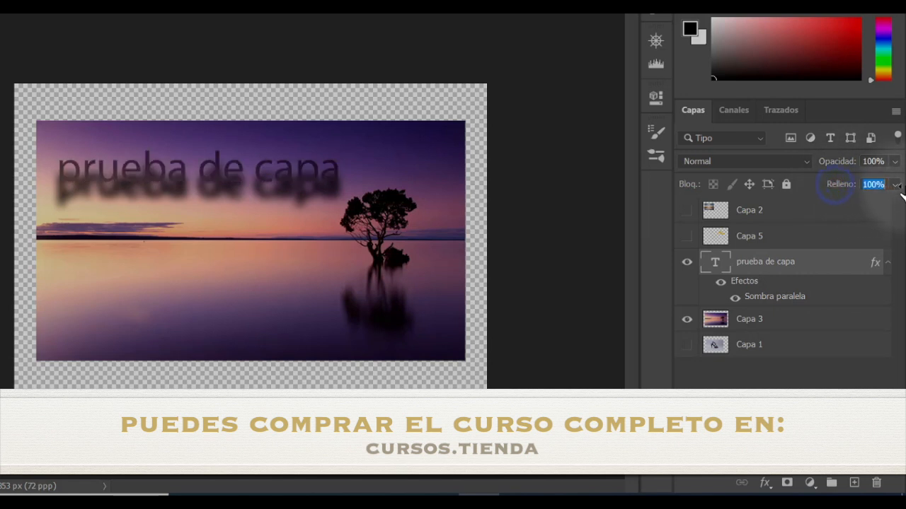
click(837, 185)
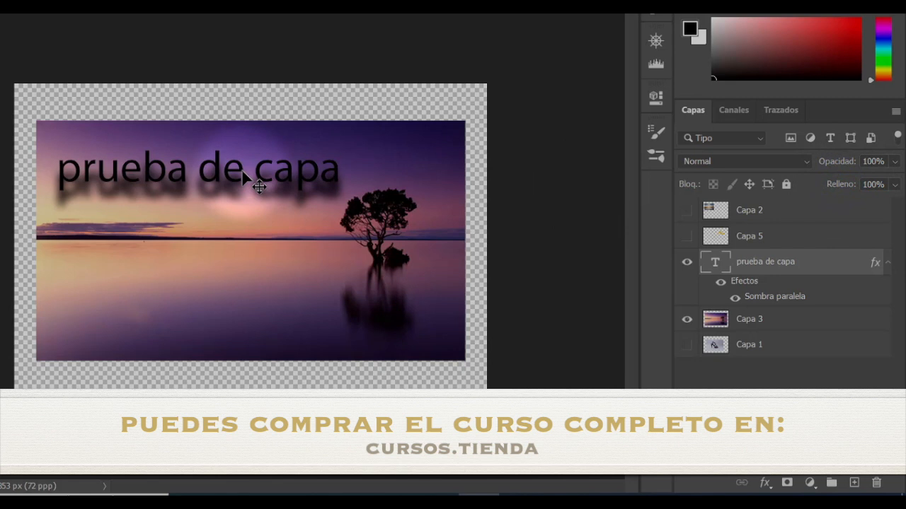
Change the color of the whole "prueba de capa" text to white (ffffff) and commit the text edit.
double_click(158, 168)
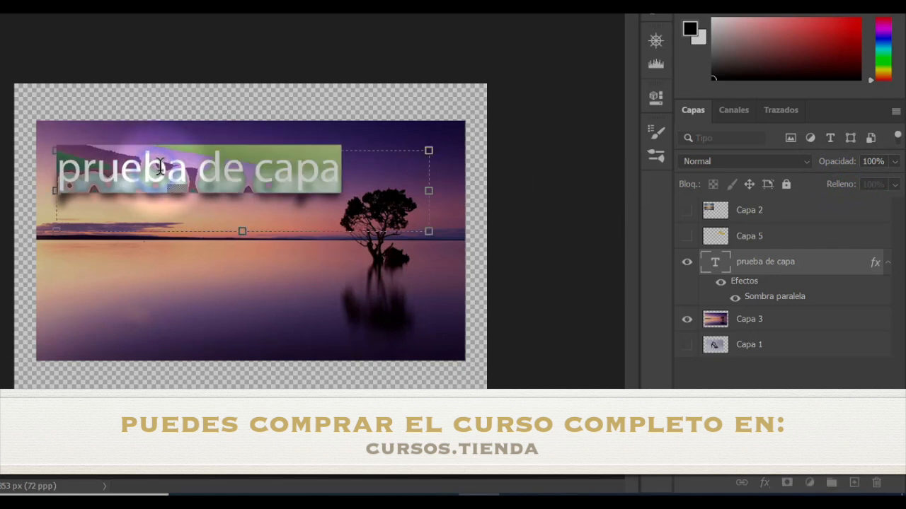
click(341, 6)
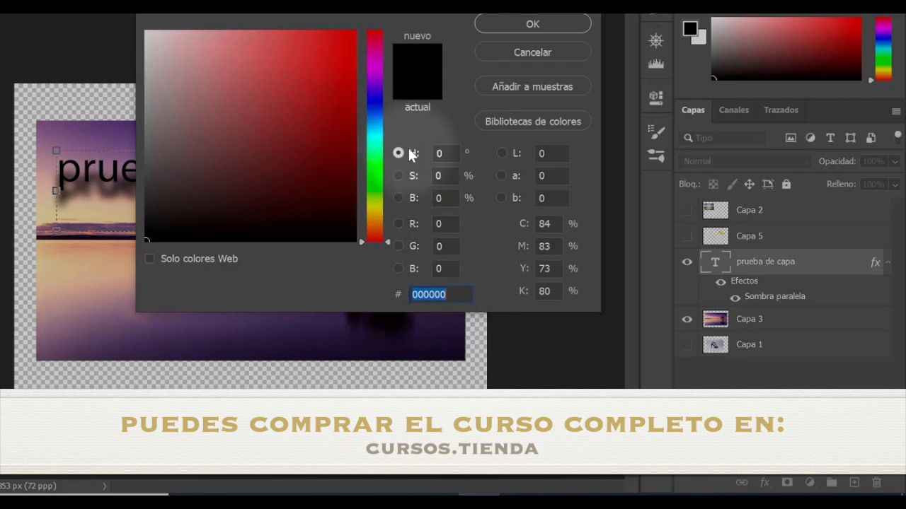
click(147, 30)
drag(146, 29, 136, 24)
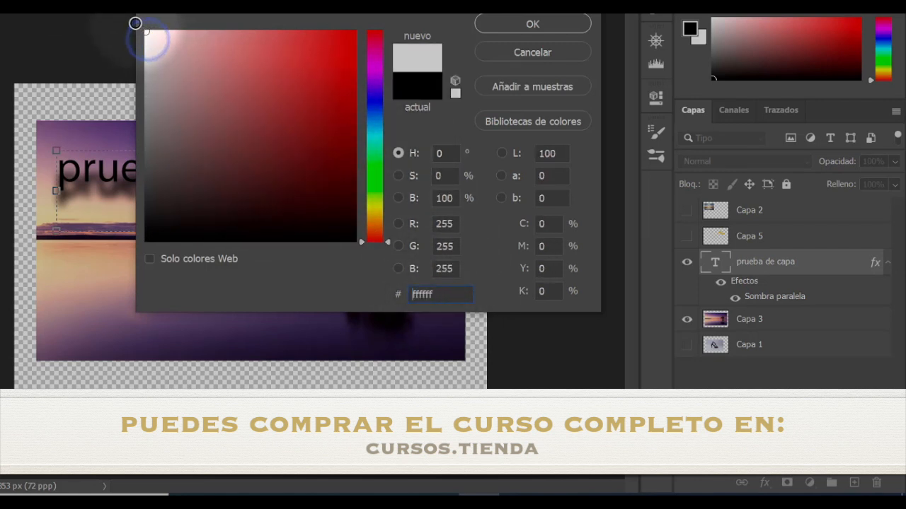
click(546, 23)
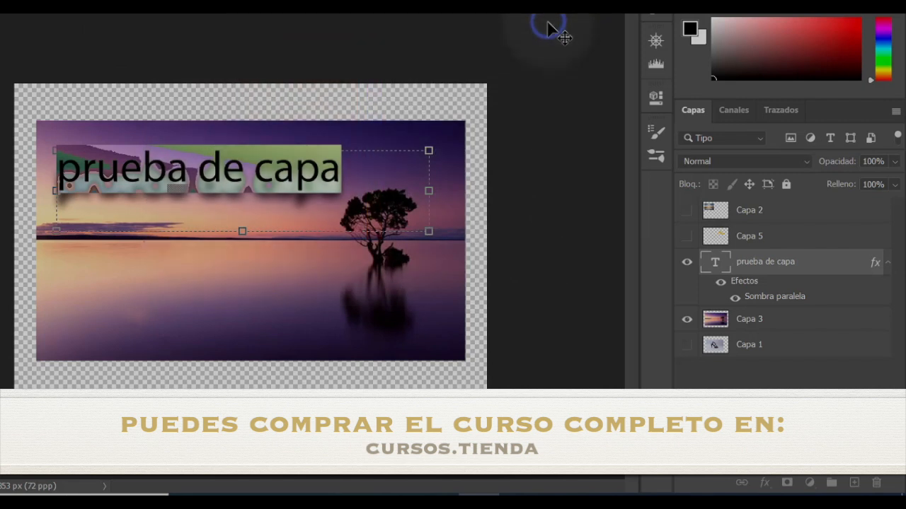
click(359, 250)
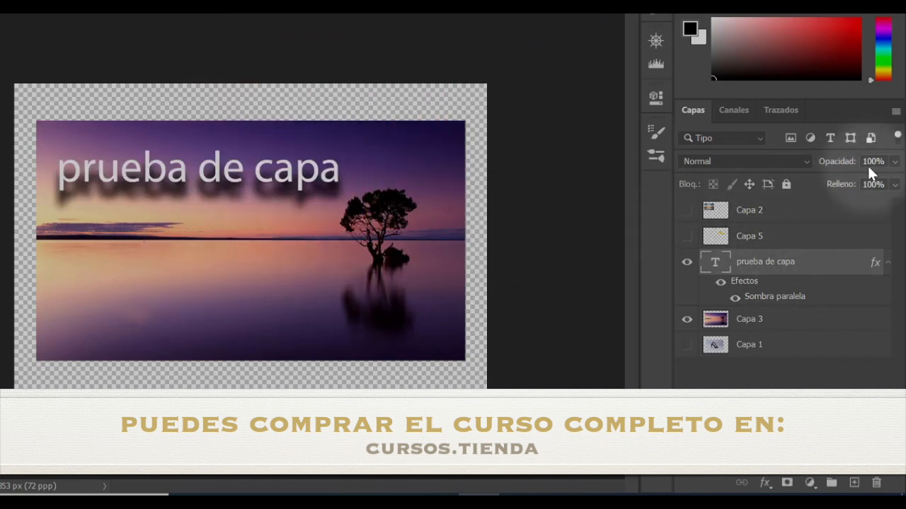
Lower the white text's fill to 0% and set its drop shadow distance to 299 px.
drag(847, 191, 692, 199)
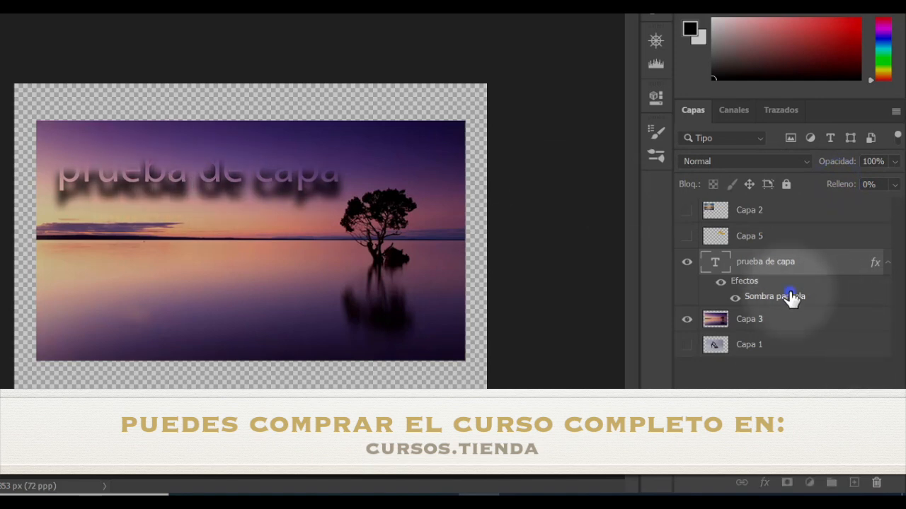
double_click(823, 290)
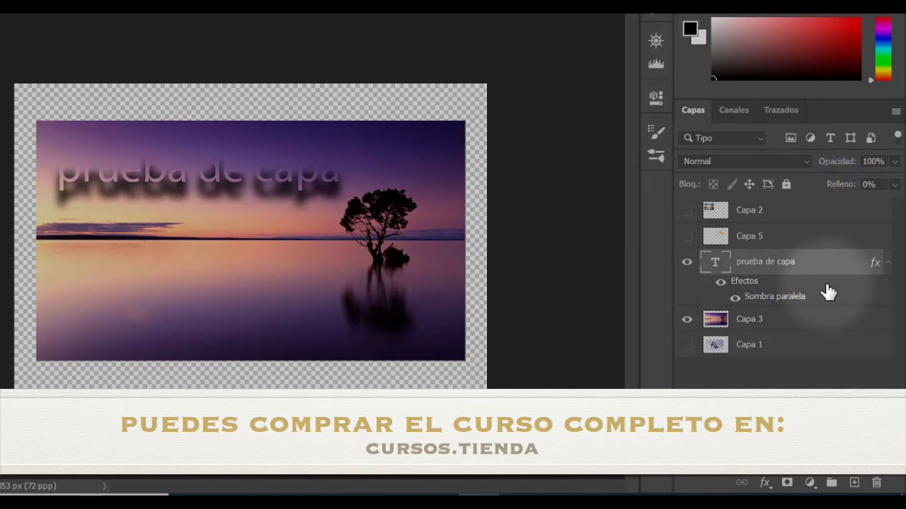
drag(511, 184, 553, 179)
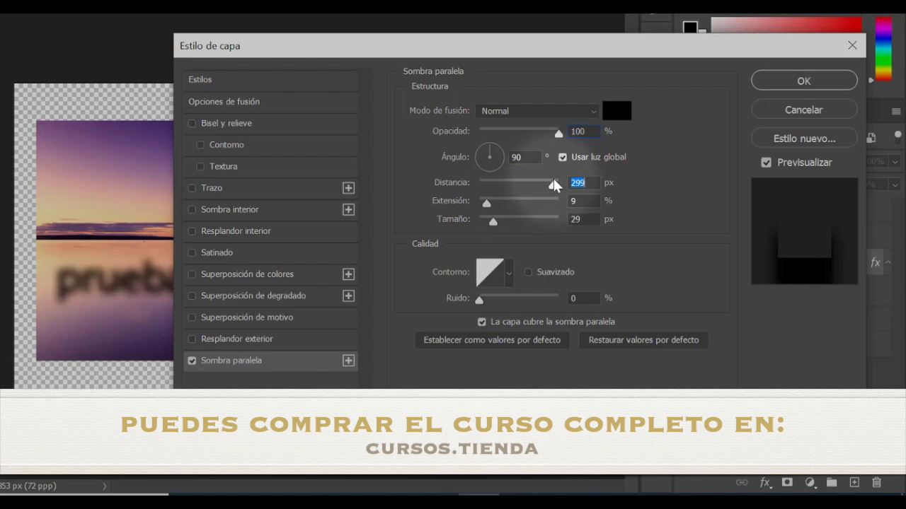
click(827, 86)
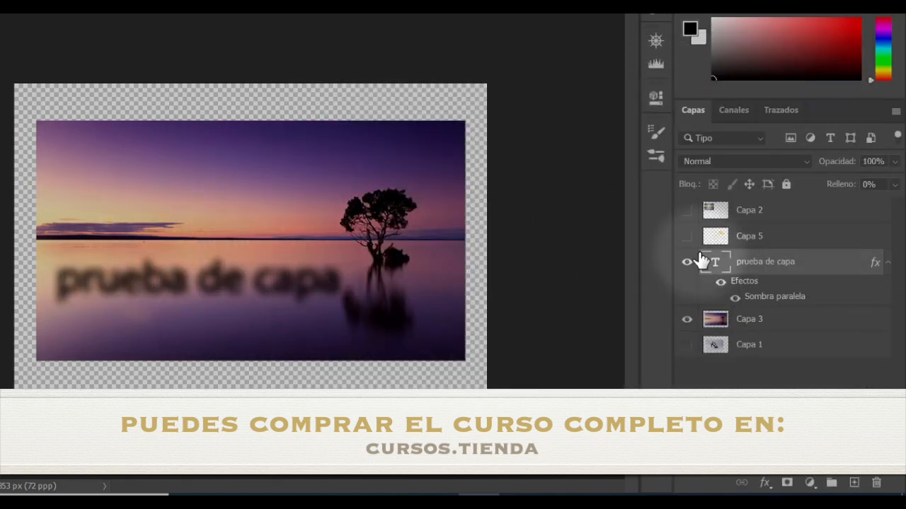
Switch the "prueba de capa" layer's fill between 100% and 0% to compare text and shadow, ending at 83%.
drag(832, 184, 901, 201)
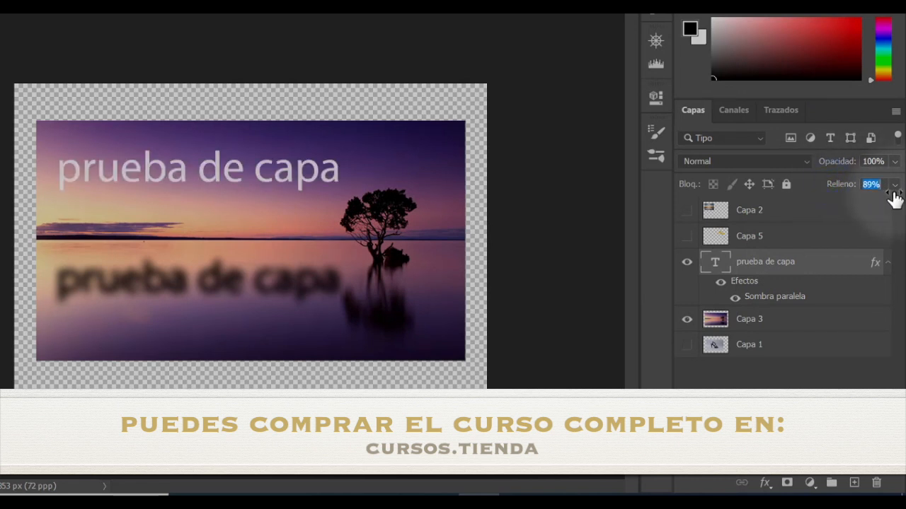
drag(842, 190, 841, 190)
drag(842, 191, 897, 188)
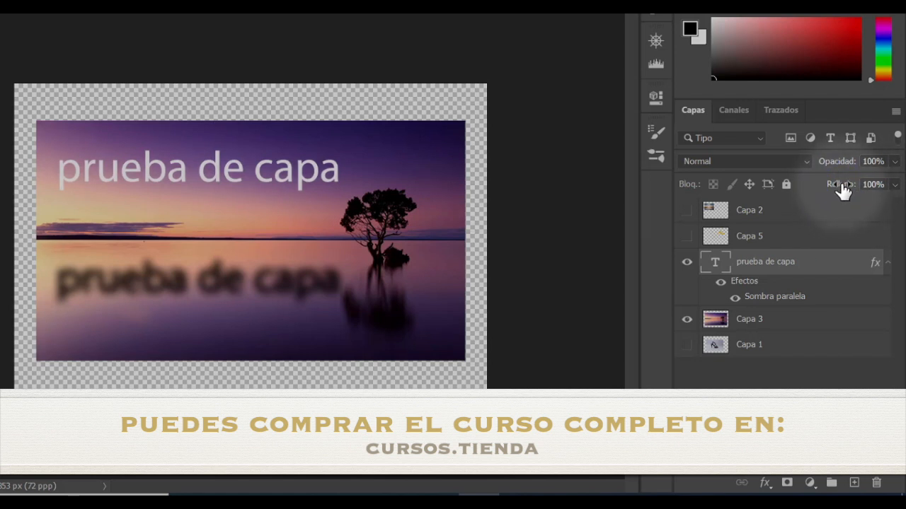
drag(841, 188, 739, 194)
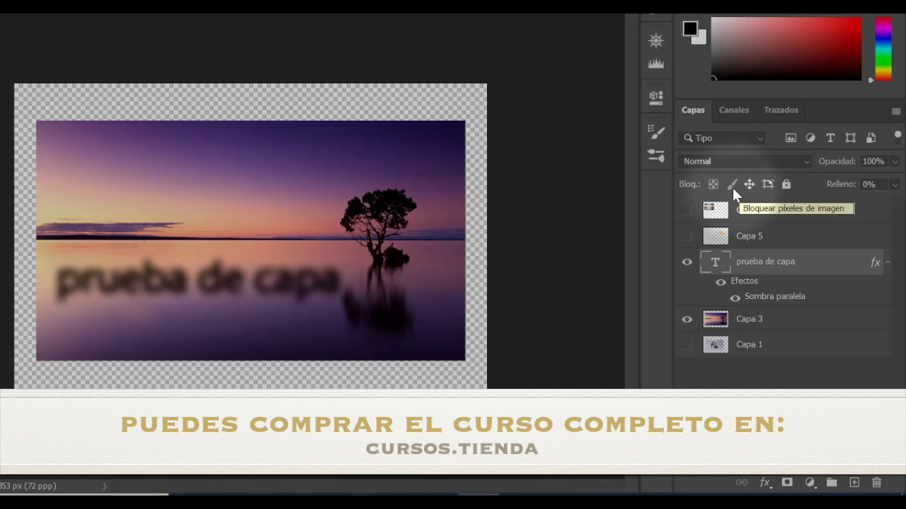
drag(837, 186, 901, 198)
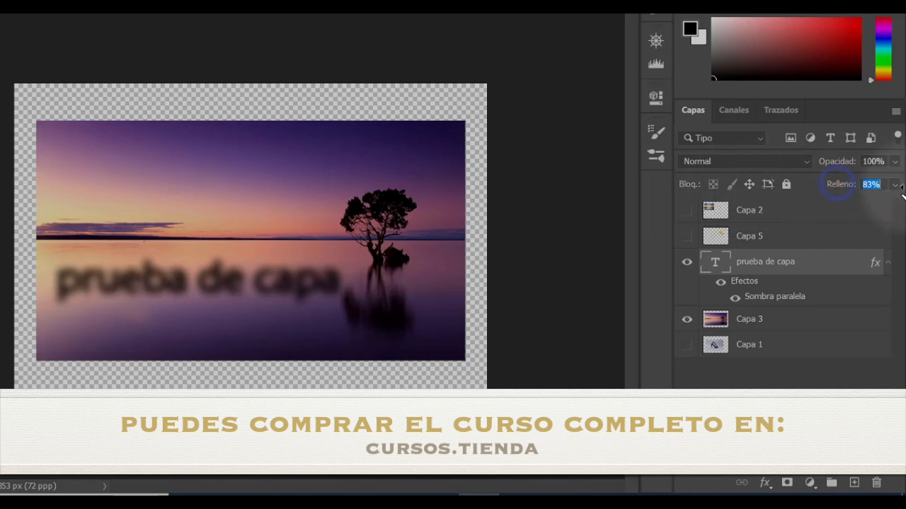